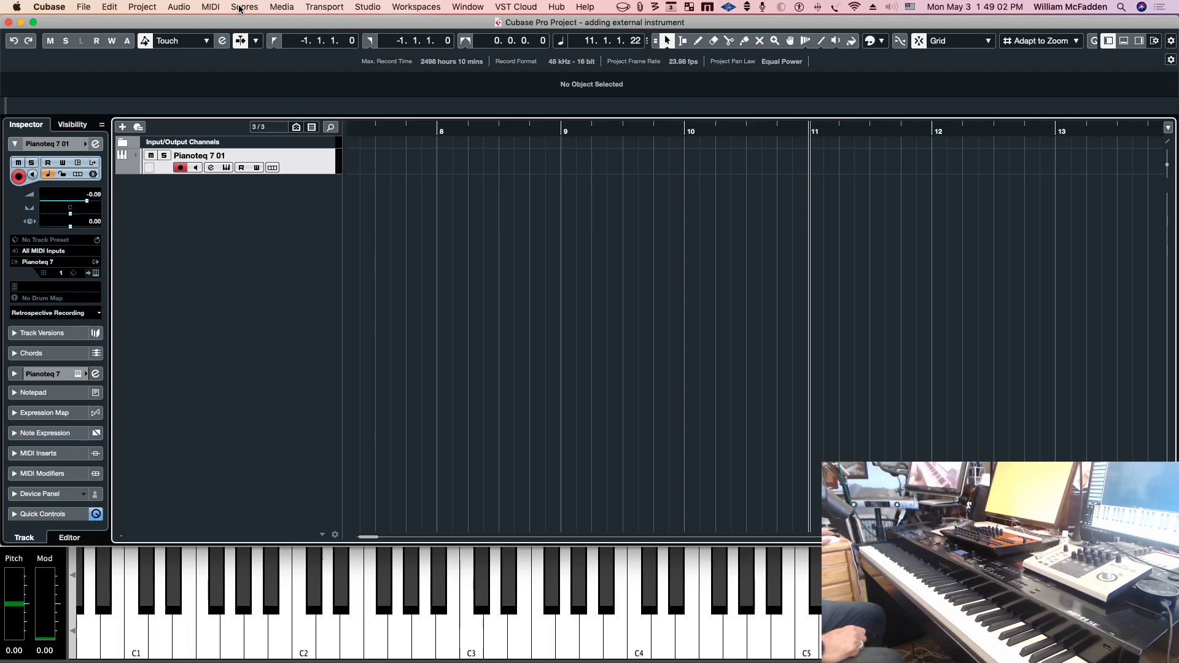
Review the input and output bus routing, with Stereo Out expanded, then show the empty External Instruments list
click(369, 8)
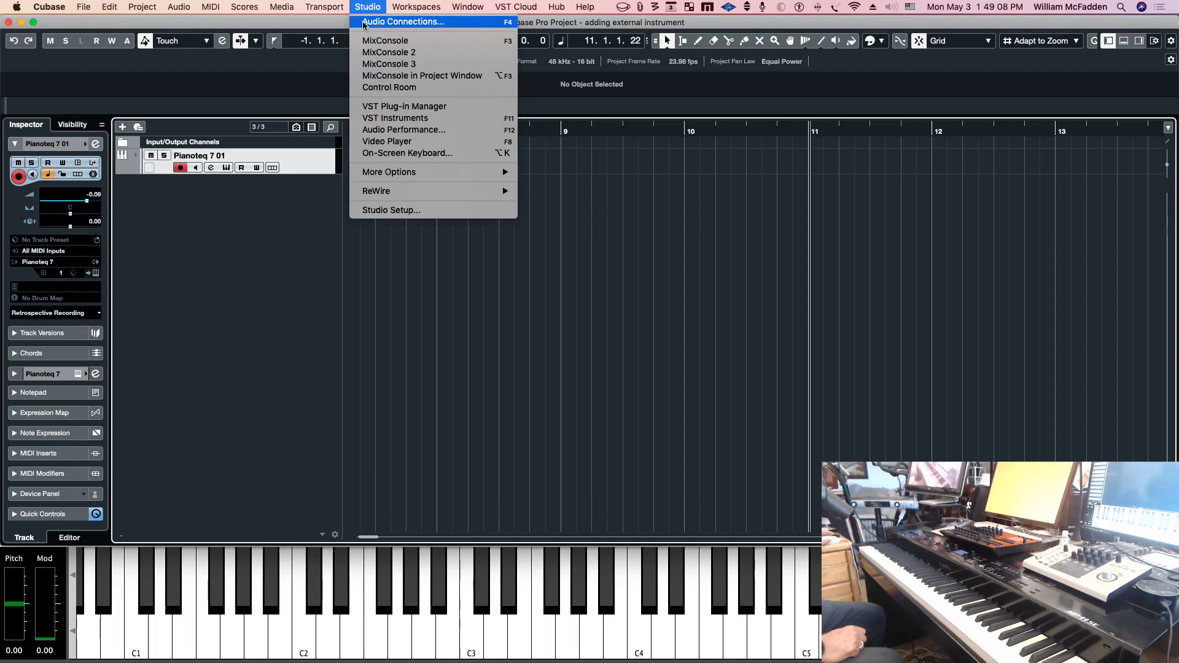
click(364, 23)
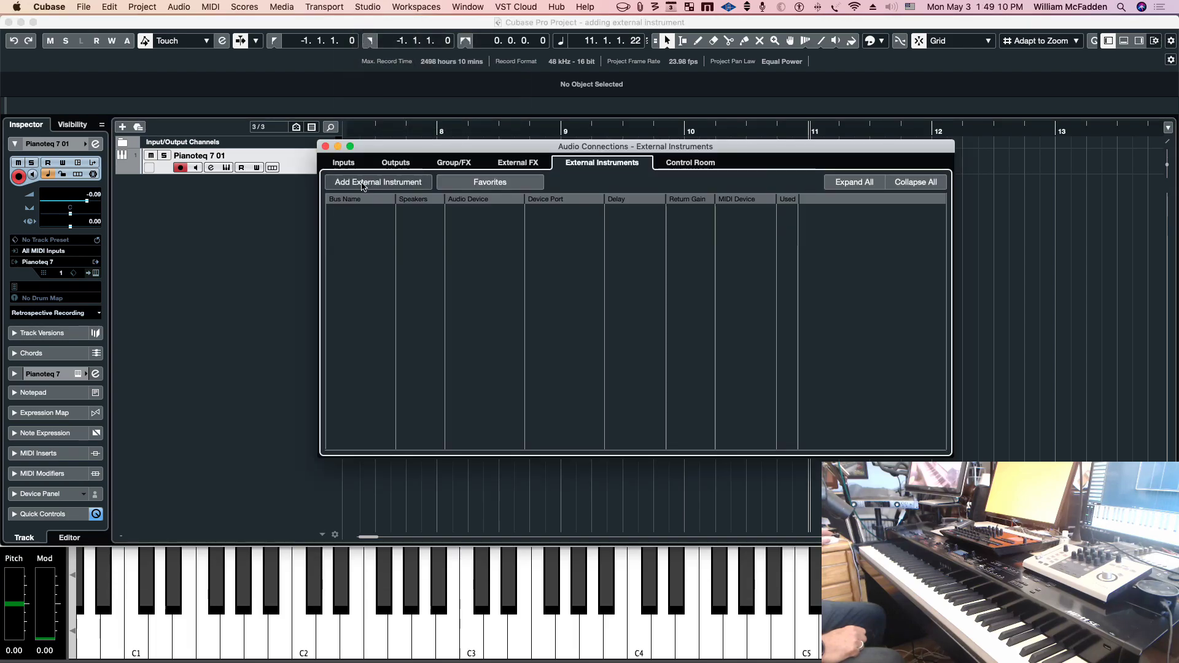
click(343, 162)
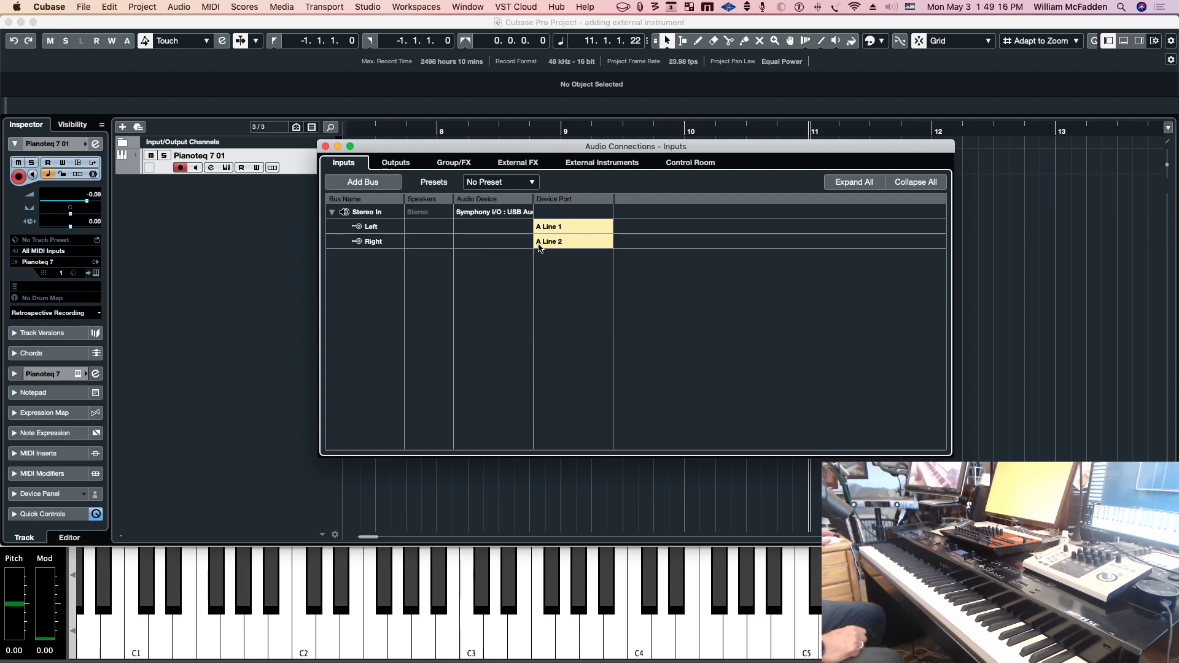
click(398, 165)
click(332, 212)
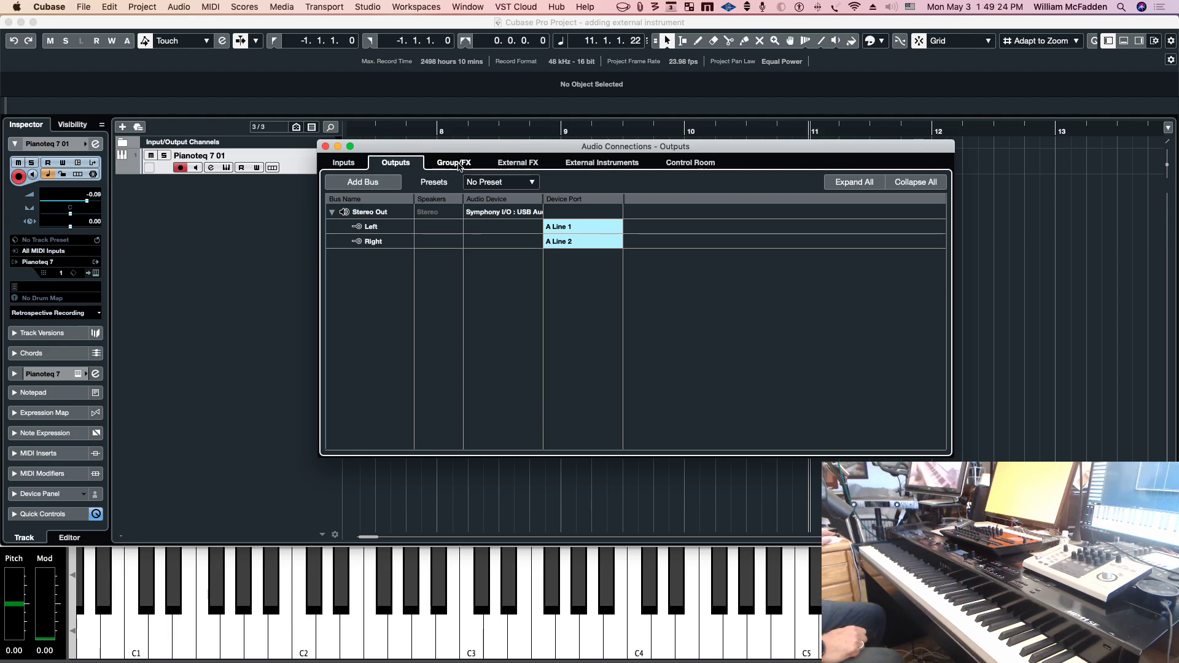
click(602, 162)
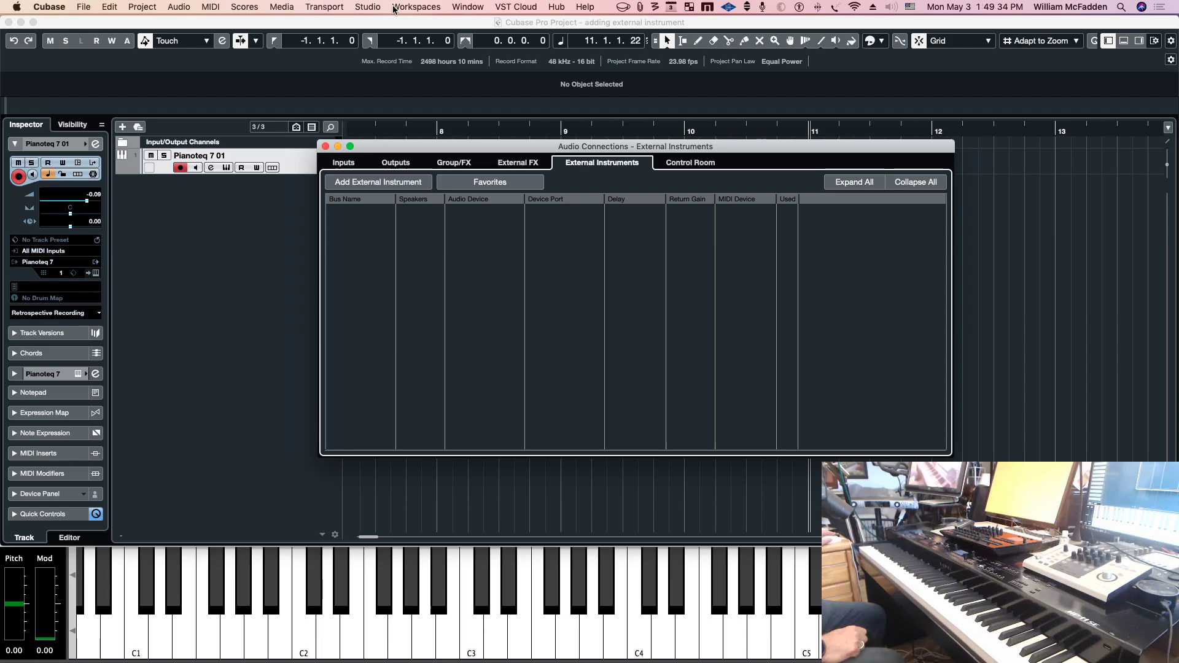
In the MIDI Device Manager, begin installing a new device from the Add MIDI Device scripts list
click(369, 7)
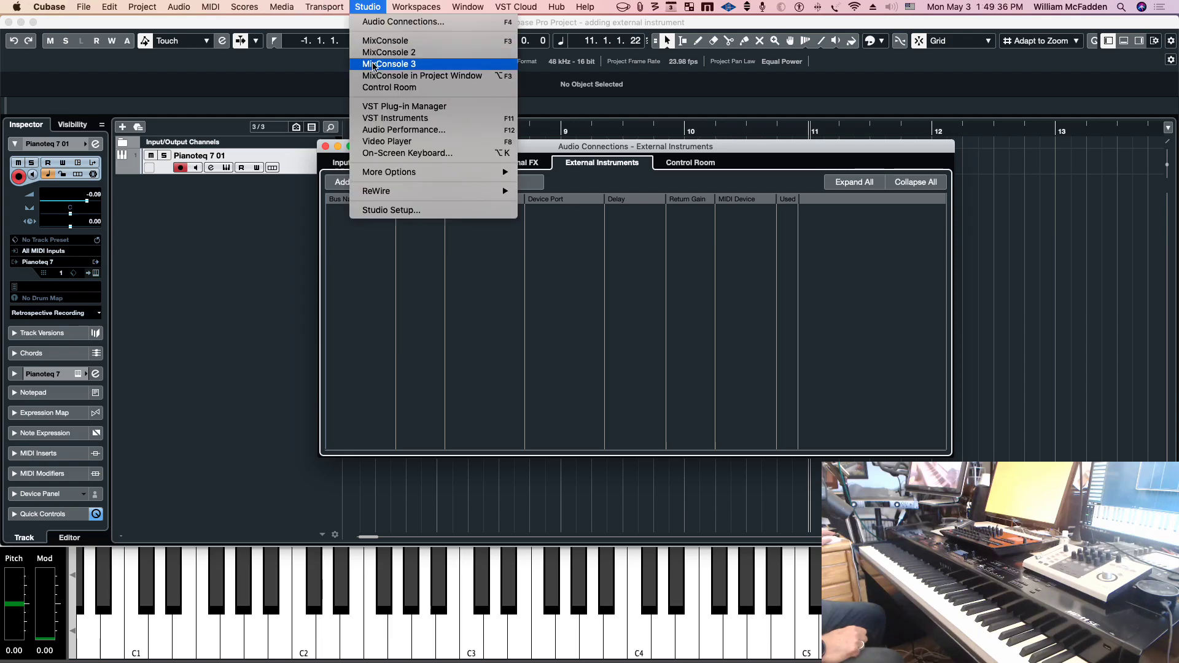
mouse_move(386, 175)
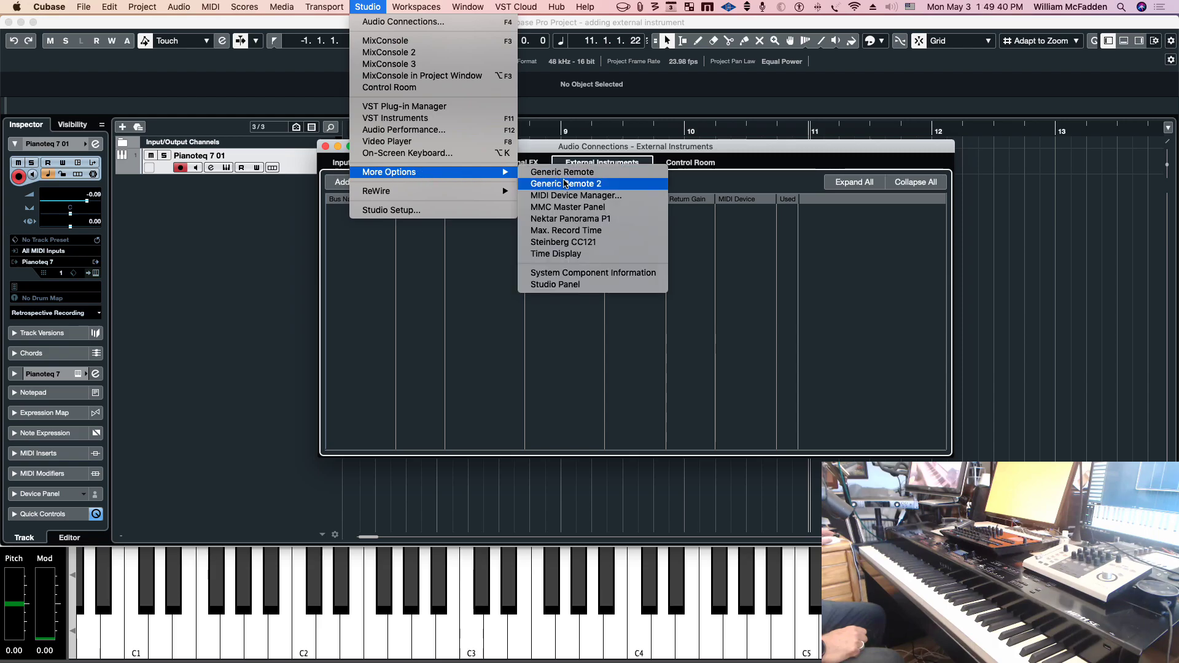
click(577, 196)
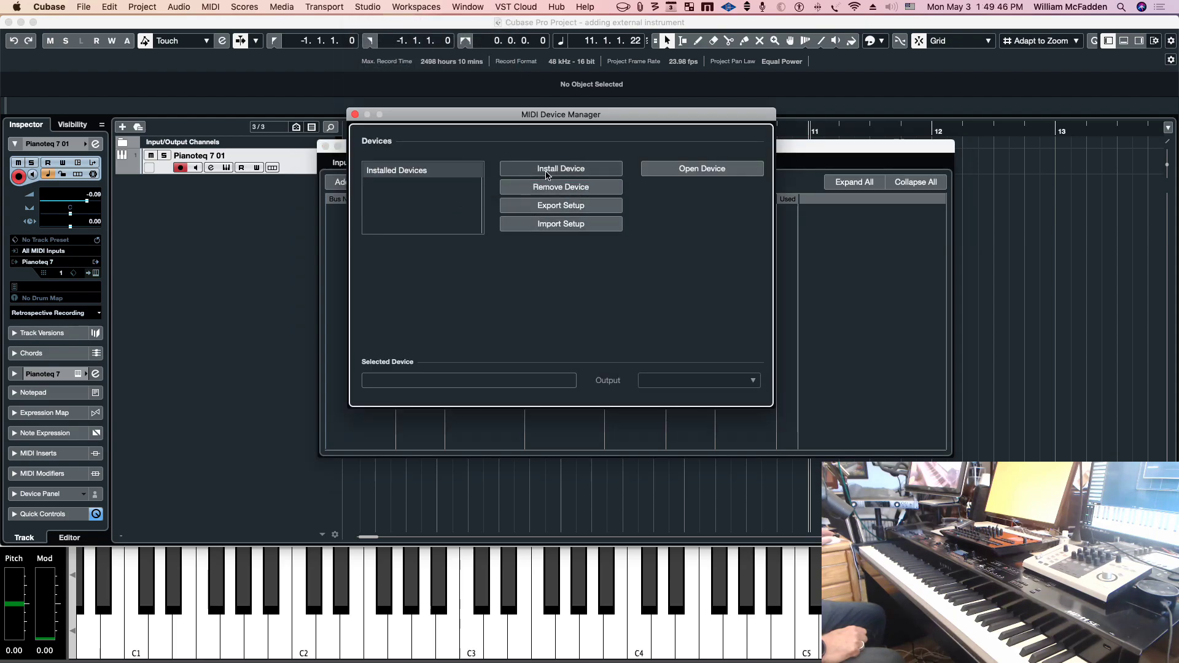
click(549, 173)
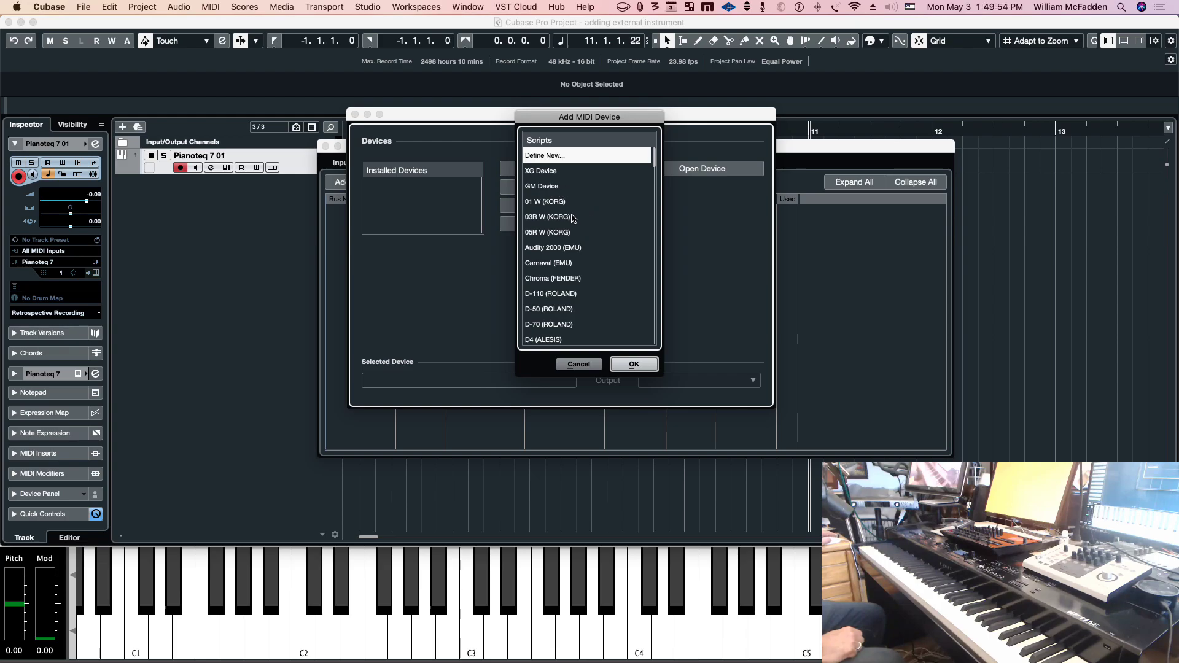
mouse_move(654, 154)
mouse_down()
mouse_move(637, 337)
mouse_move(642, 140)
mouse_up()
Define a new device named MP11se with CC10 Pan, CC07 Volume, CC64 Sustain, CC01 Modulation and SysEx enabled
click(632, 364)
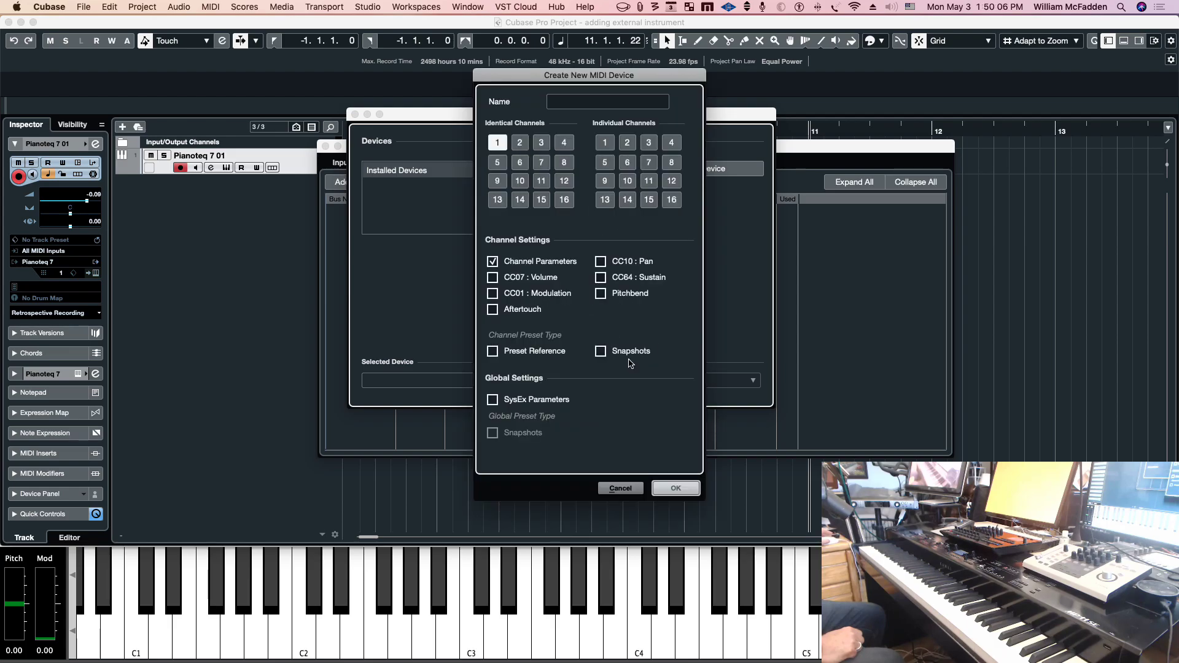
click(566, 101)
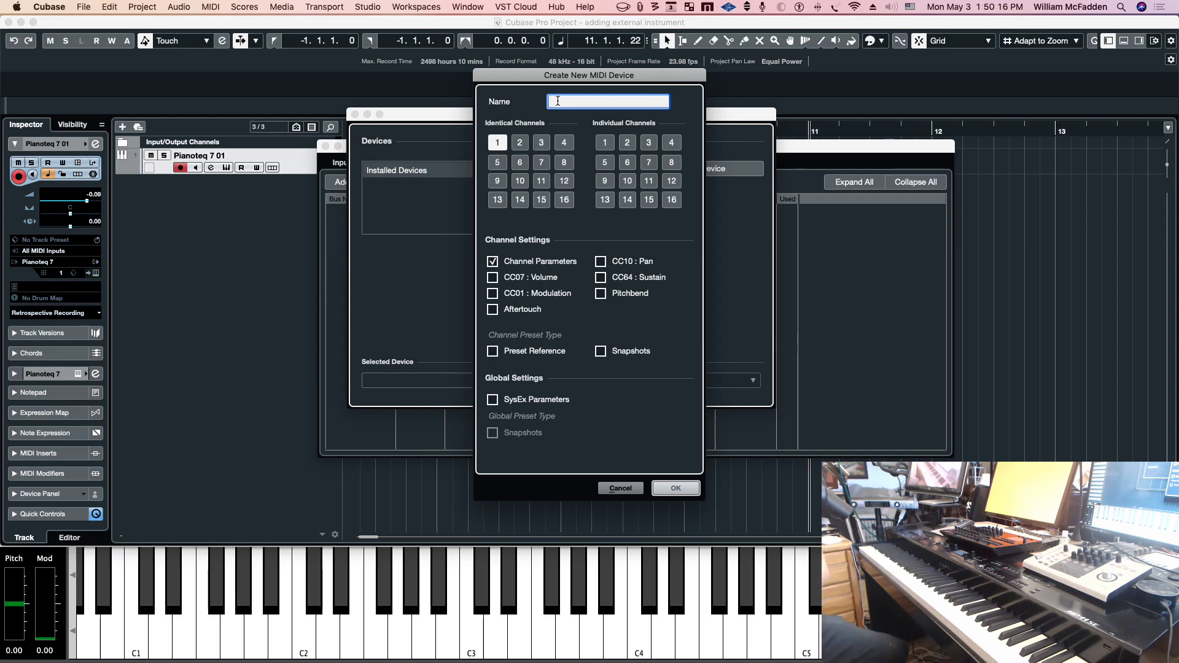
text(MP1)
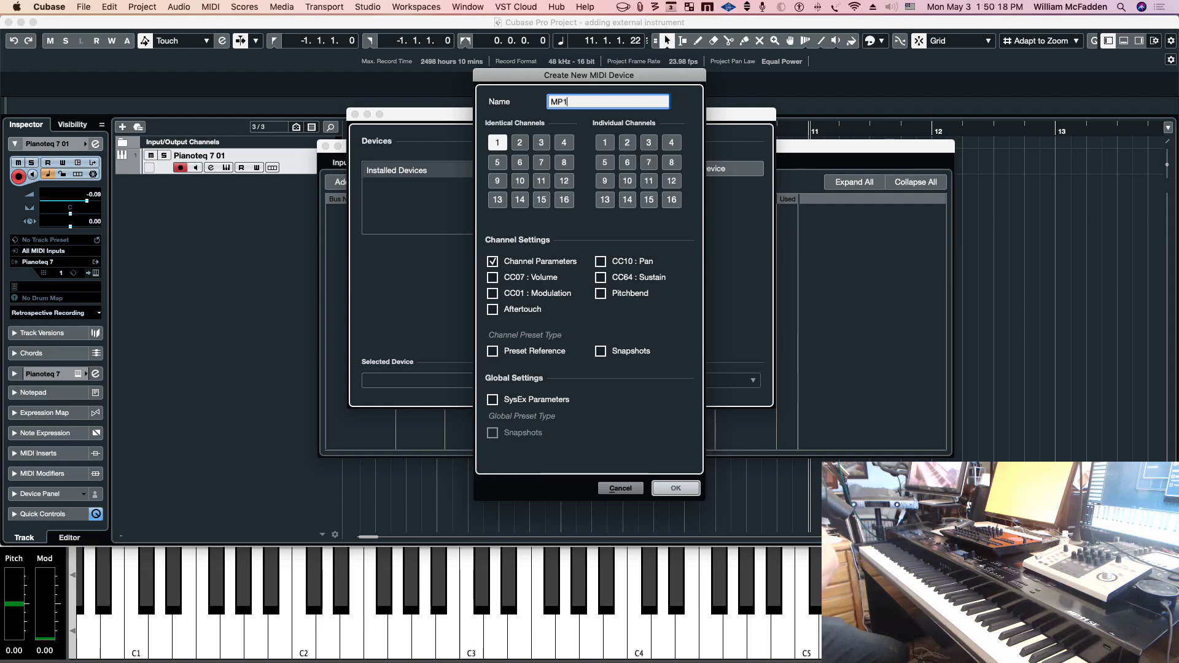
text(1se)
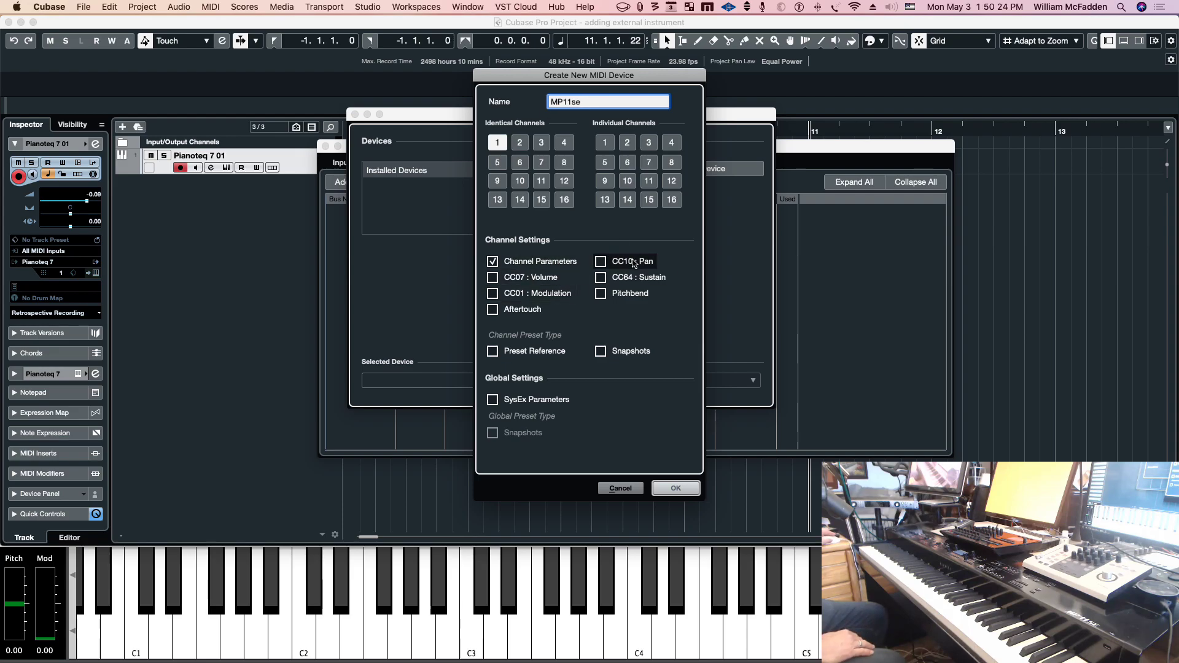
click(601, 262)
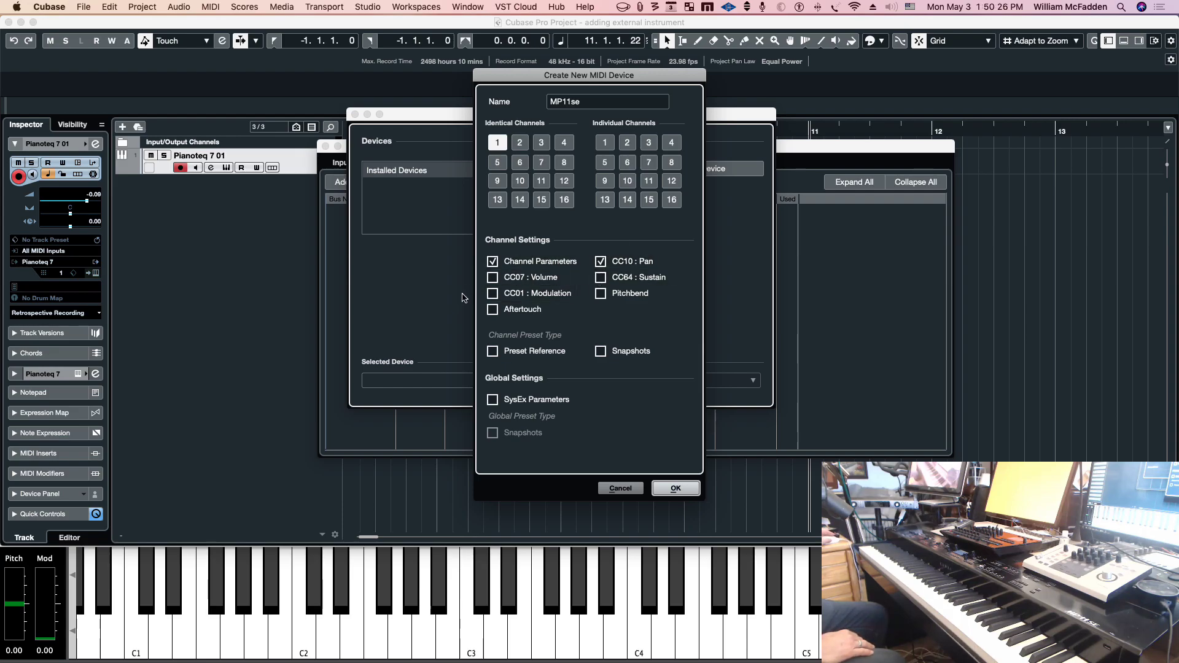
click(492, 278)
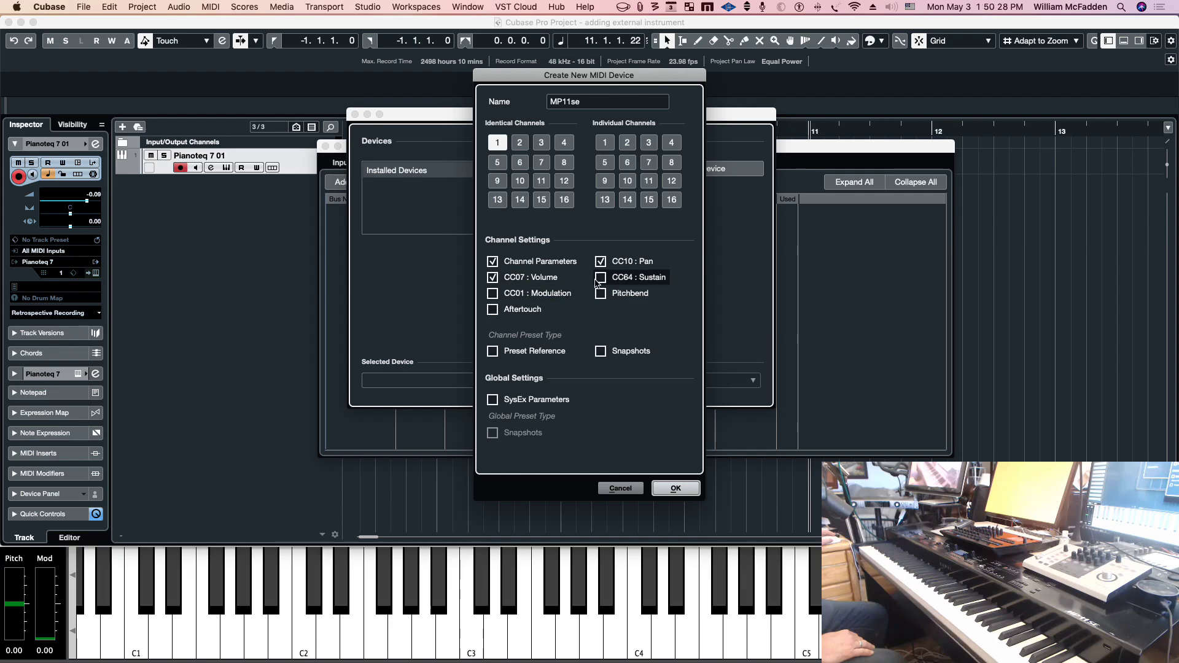
click(601, 278)
click(493, 293)
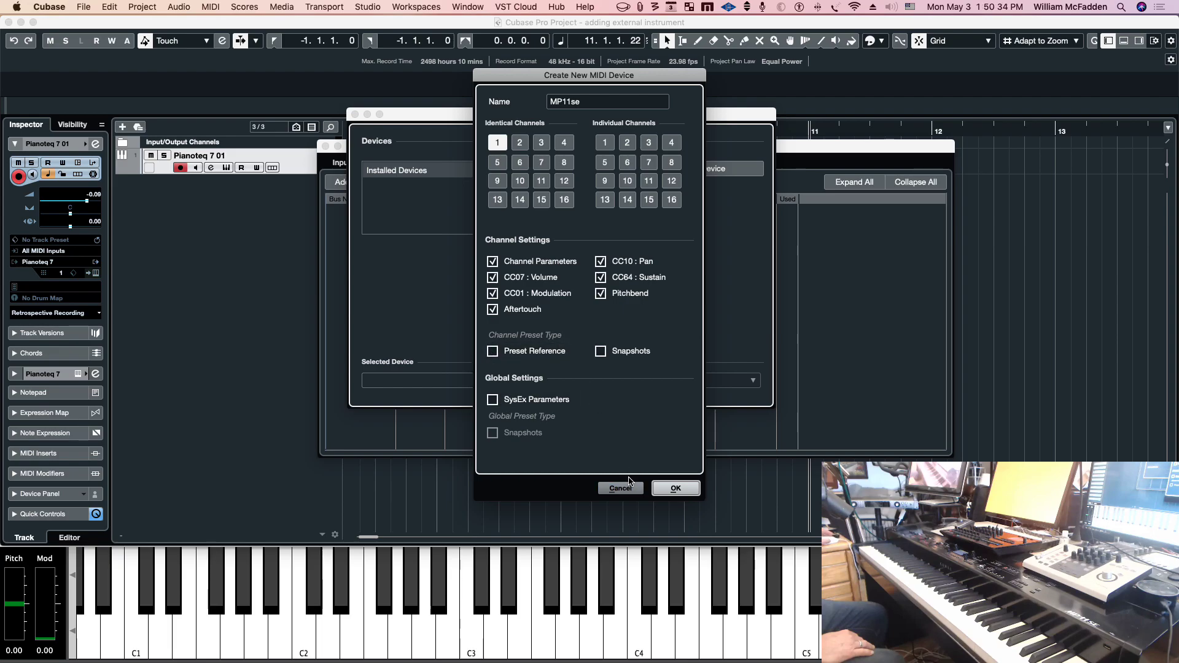
click(493, 400)
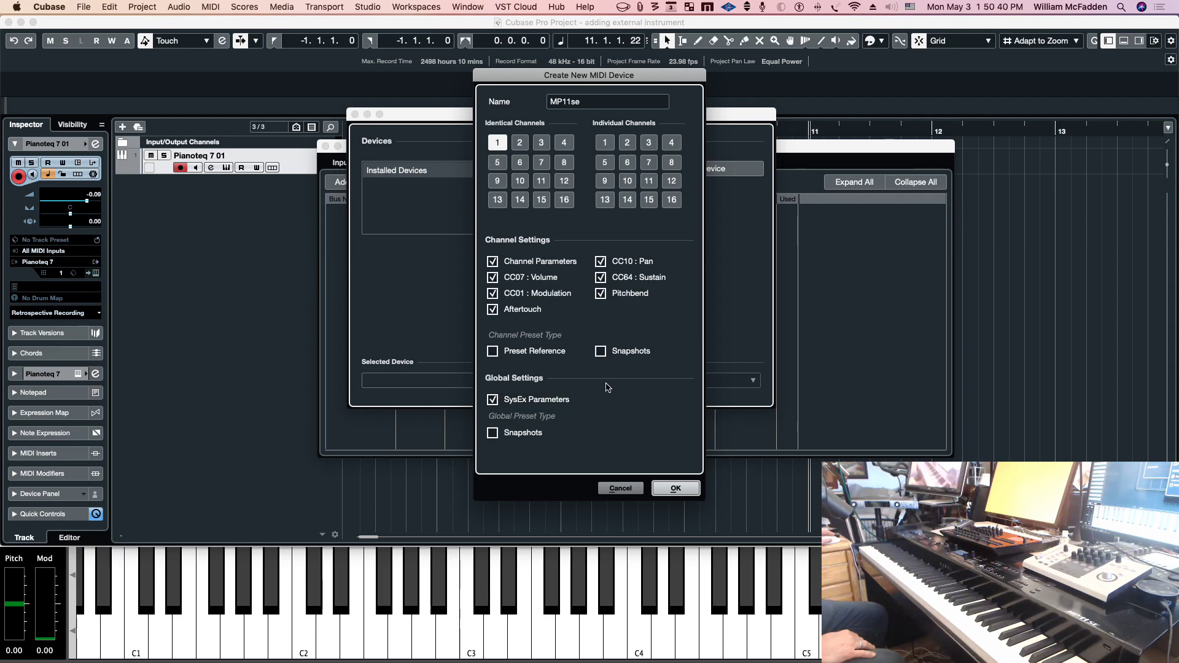
Create the MP11se device, set its output to USB-MIDI, and close the MIDI Device Manager
click(673, 489)
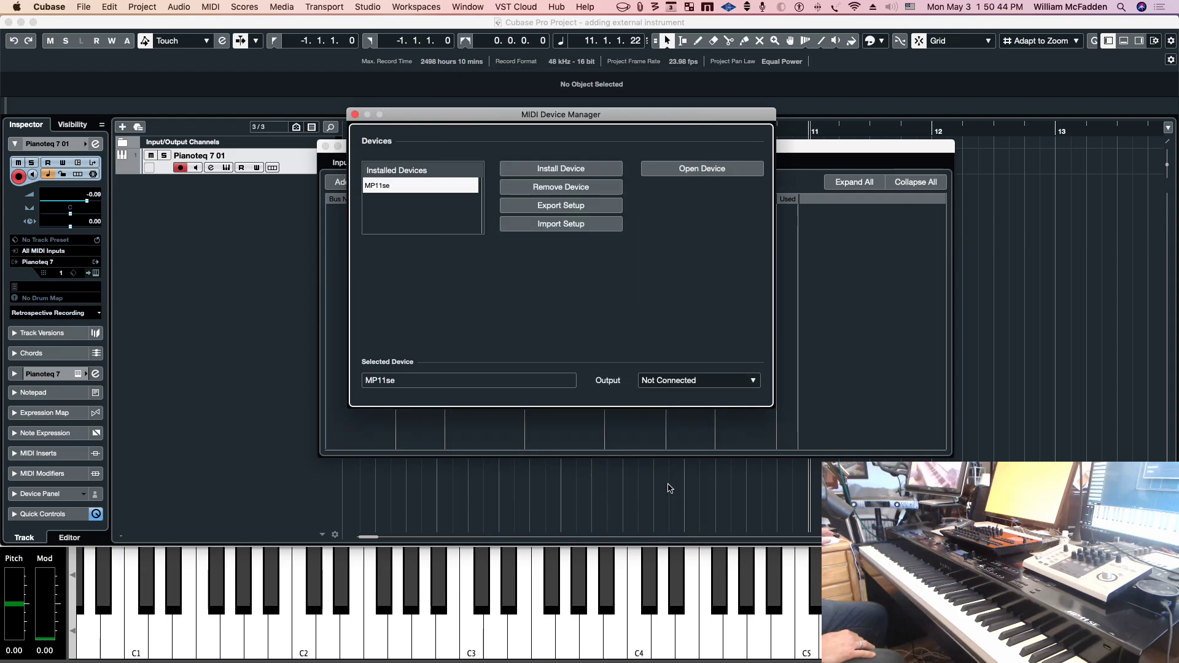
click(694, 384)
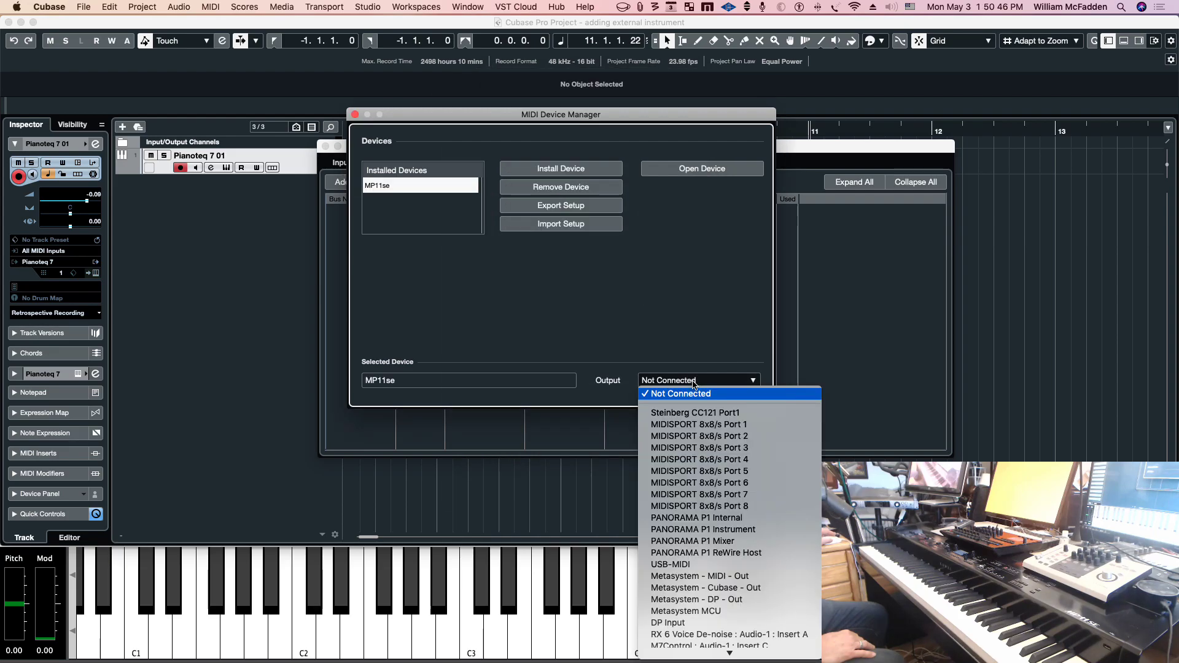
click(669, 565)
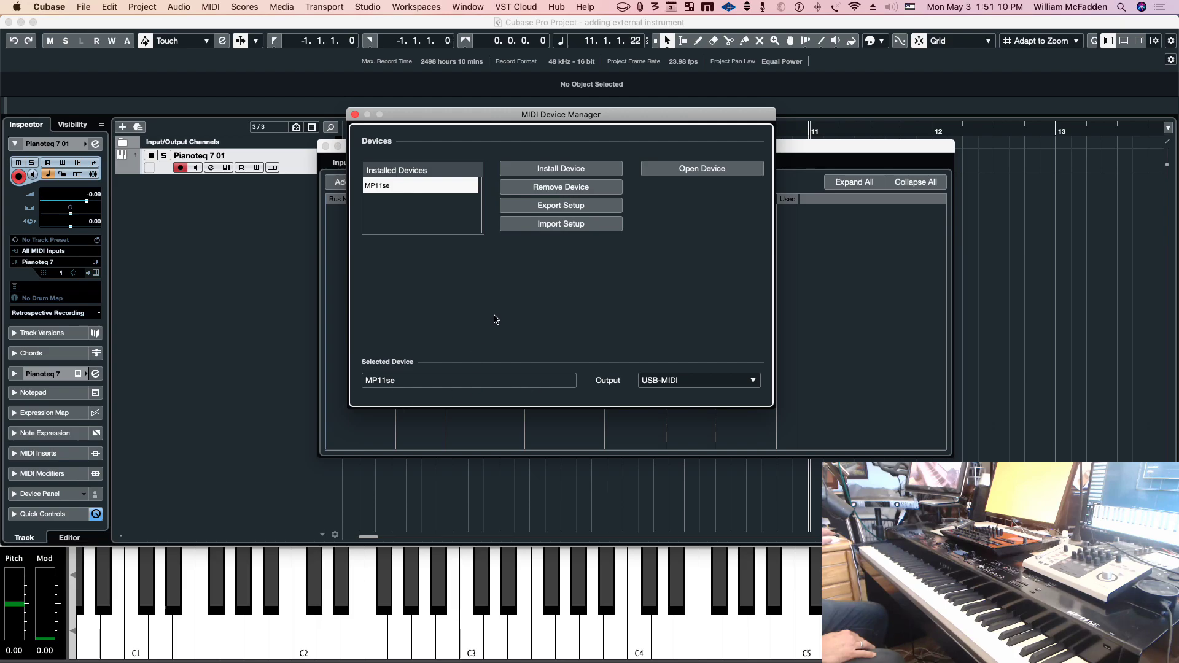
click(354, 114)
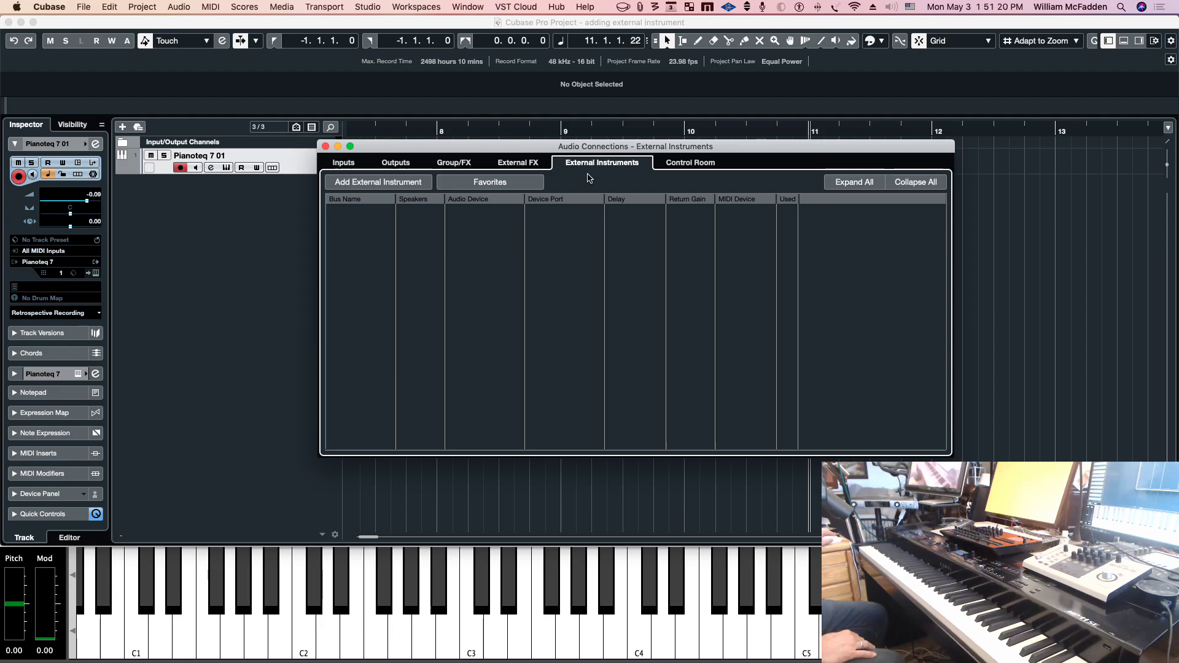
Add an MP11se external instrument with one stereo return, associated with the MP11se MIDI device
click(384, 183)
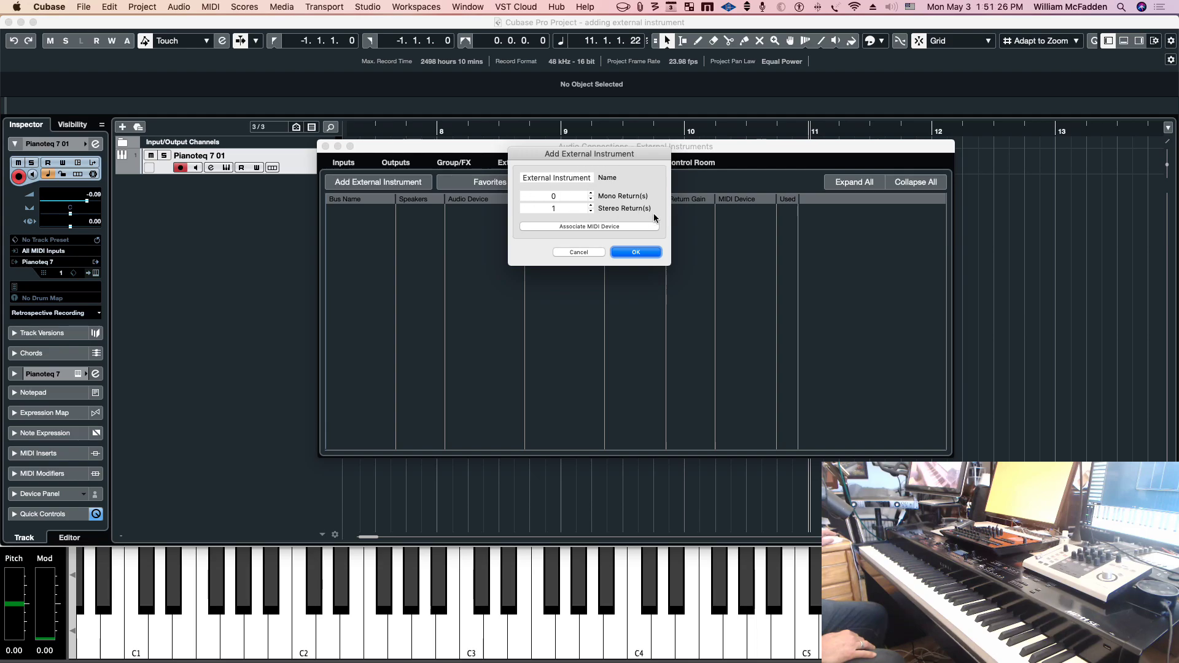
click(595, 227)
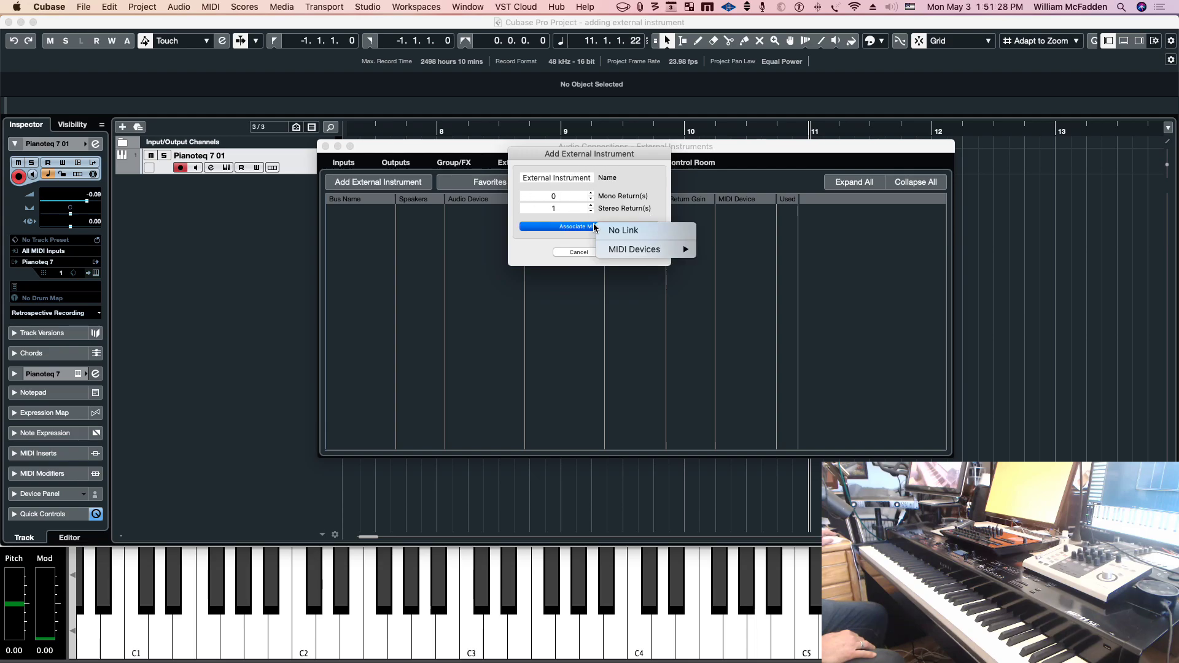
mouse_move(631, 252)
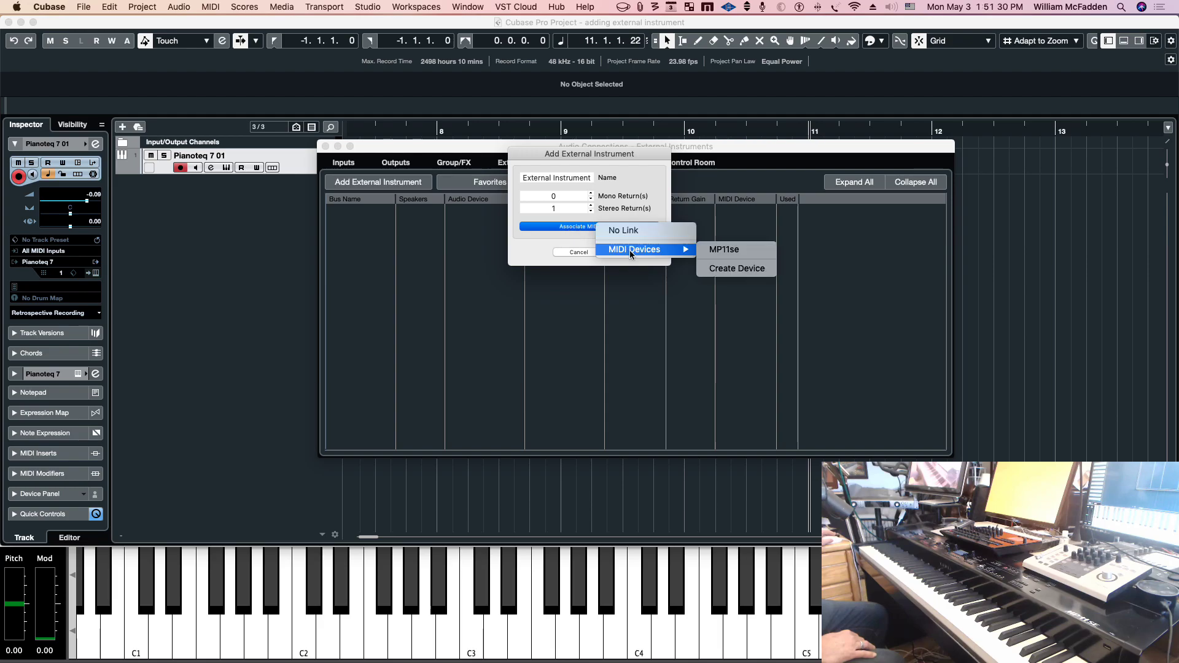
click(725, 250)
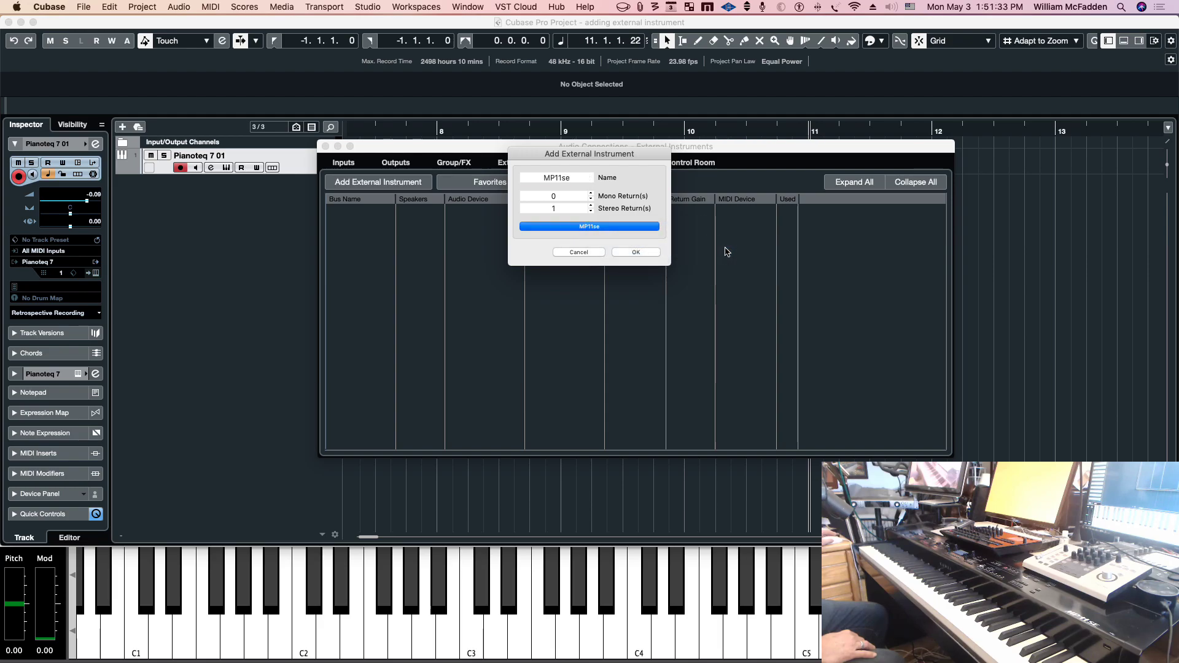
click(636, 252)
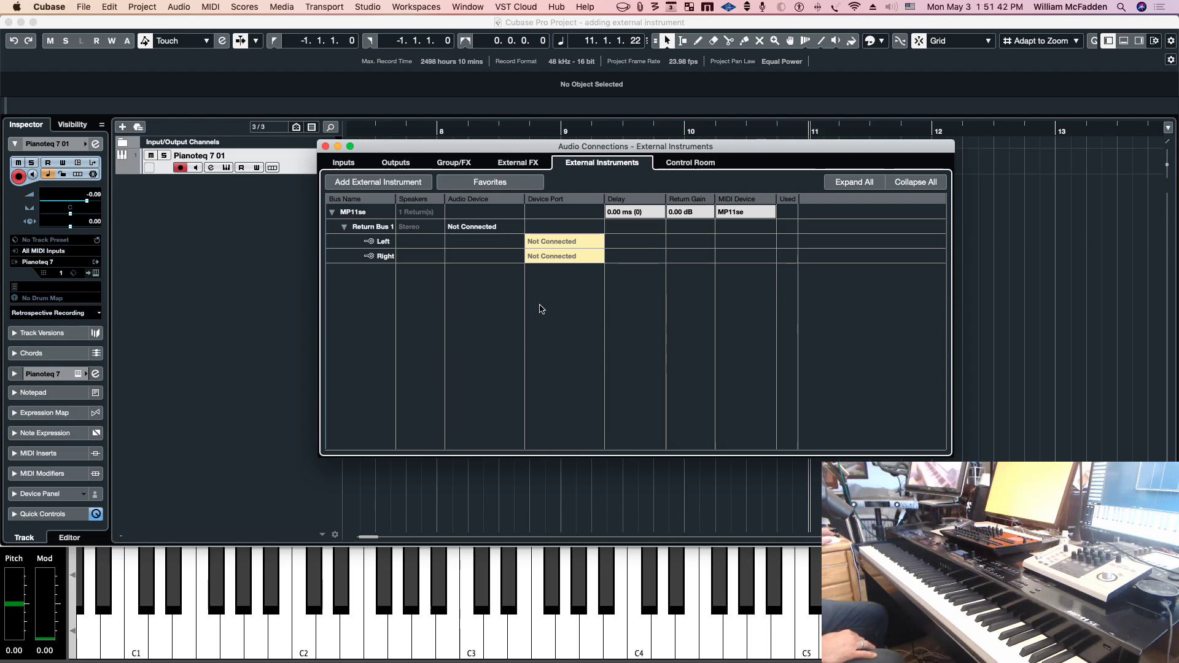
Connect MP11se's left return to A Line 7 and right return to A Line 8, then close Audio Connections
click(568, 241)
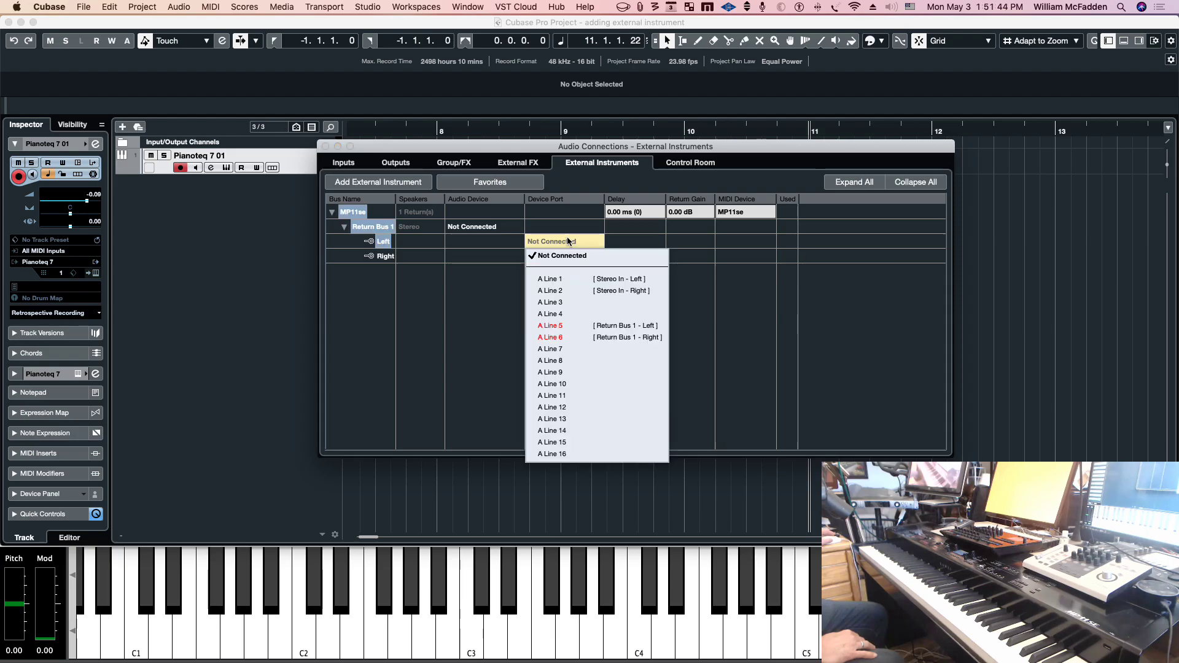
click(556, 349)
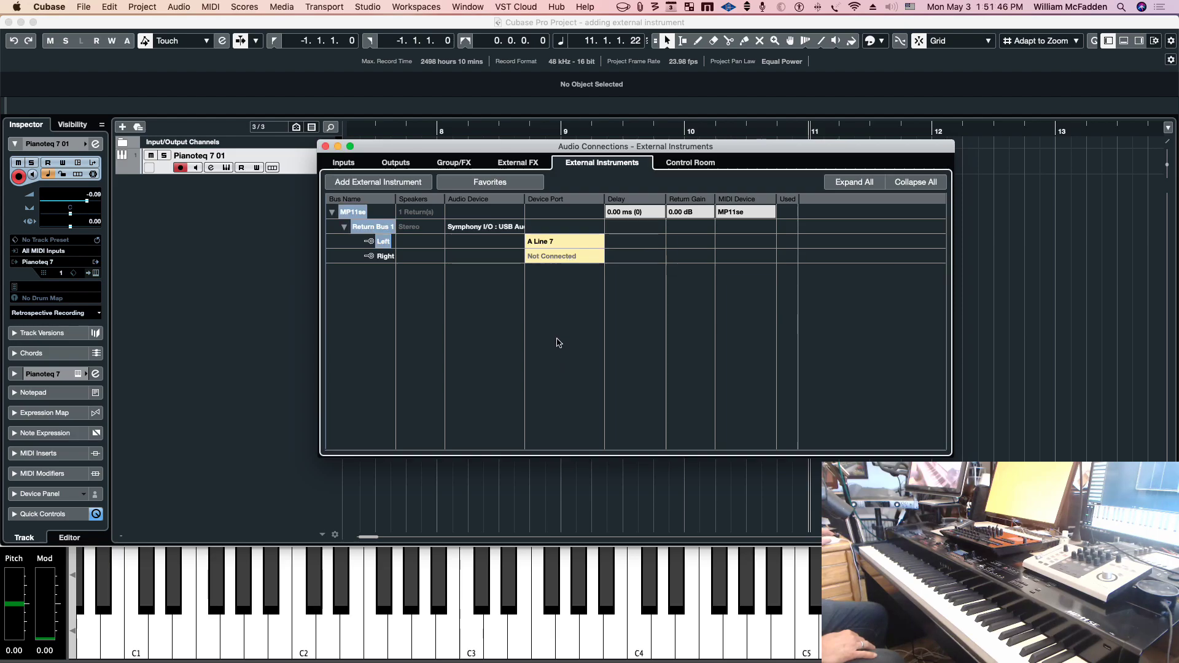
click(563, 256)
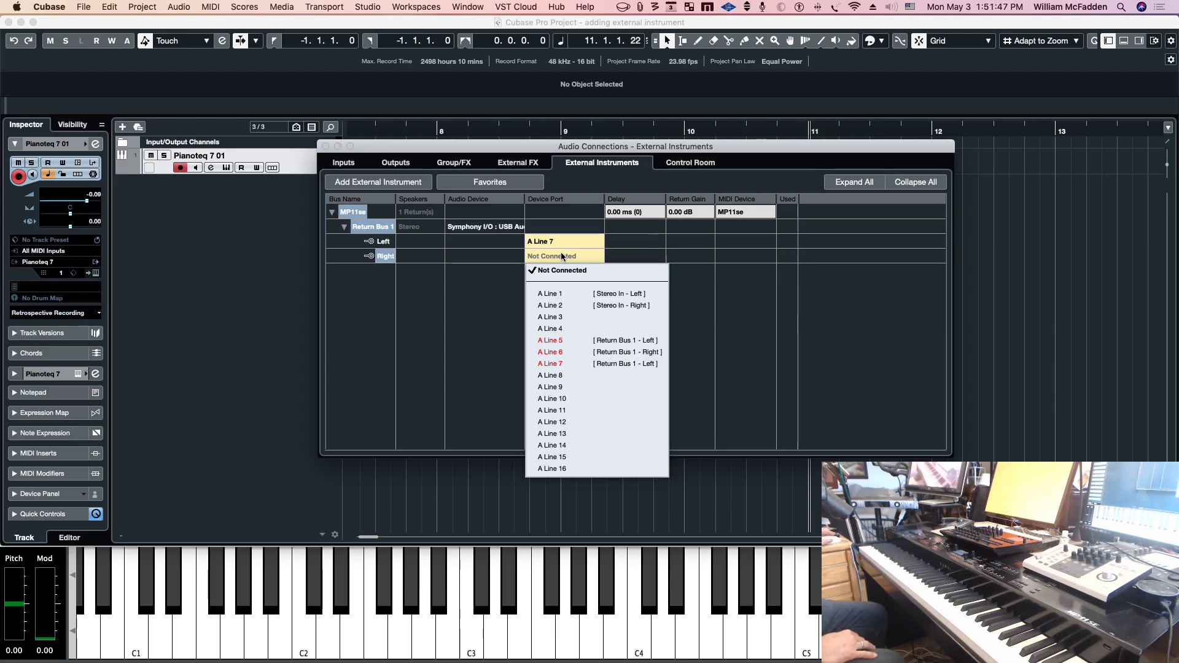
click(553, 378)
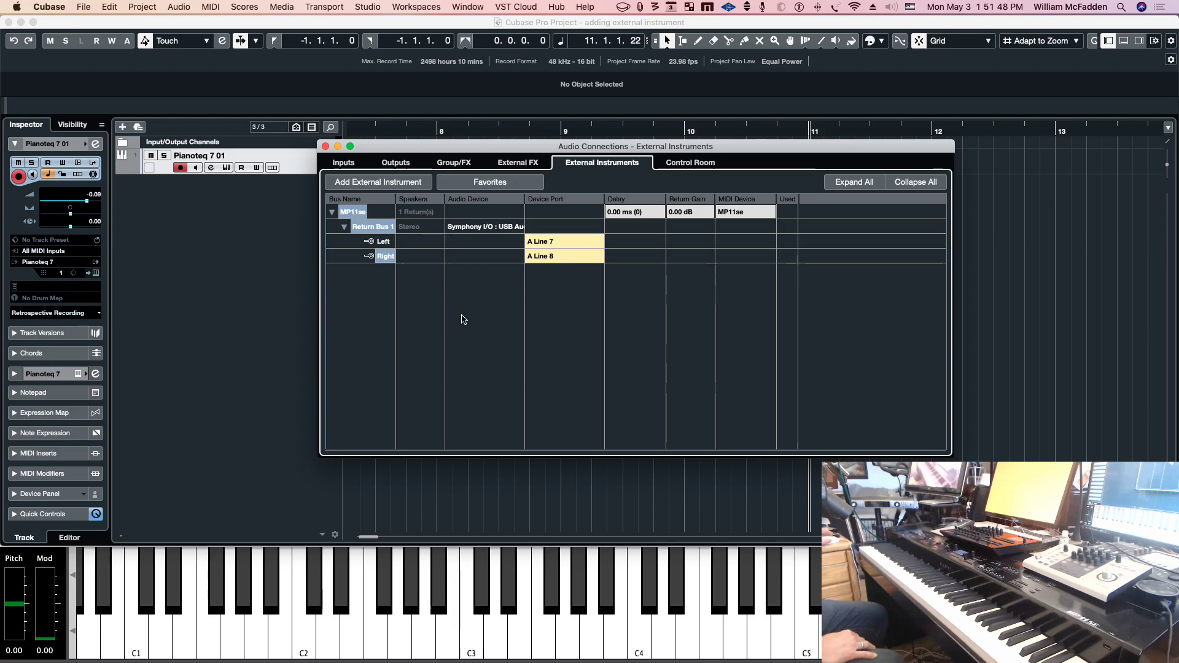
click(331, 213)
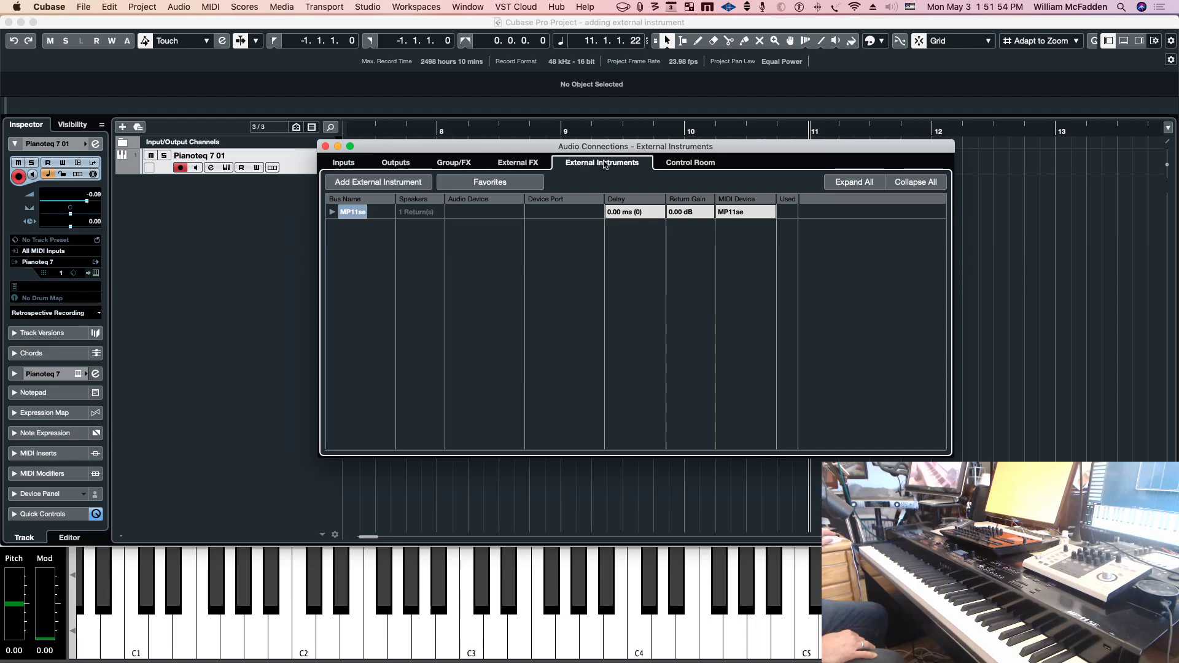
click(325, 147)
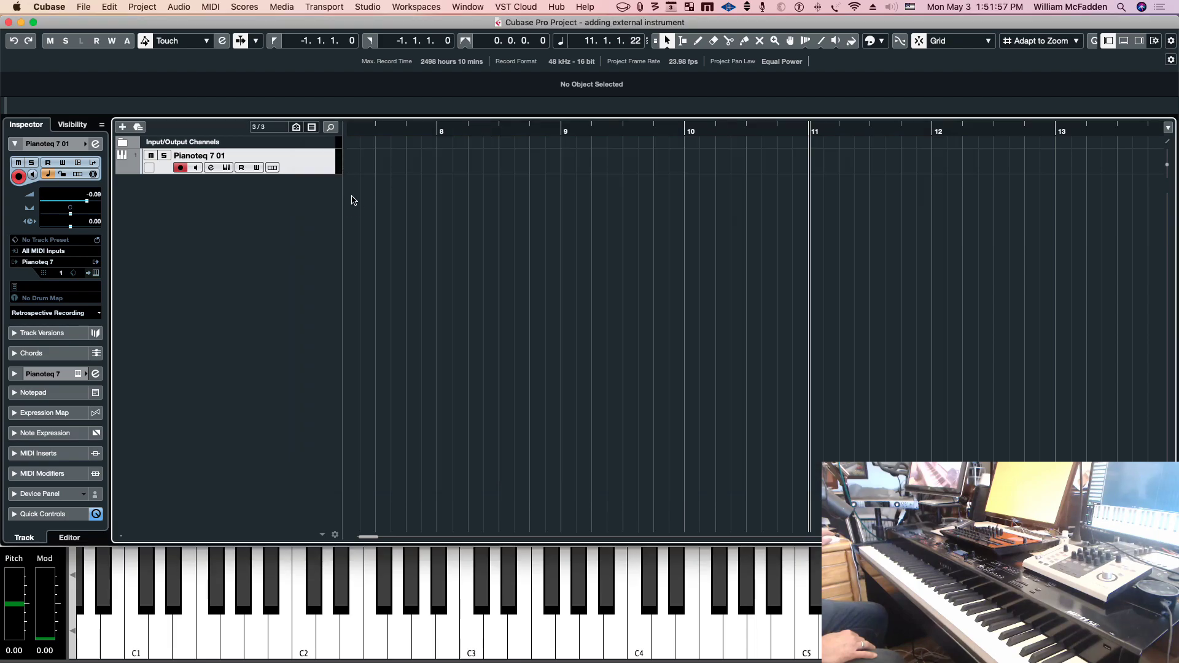
Add an instrument track using the MP11se external instrument, creating MP11se 01 below Pianoteq 7 01
right_click(309, 157)
mouse_move(361, 164)
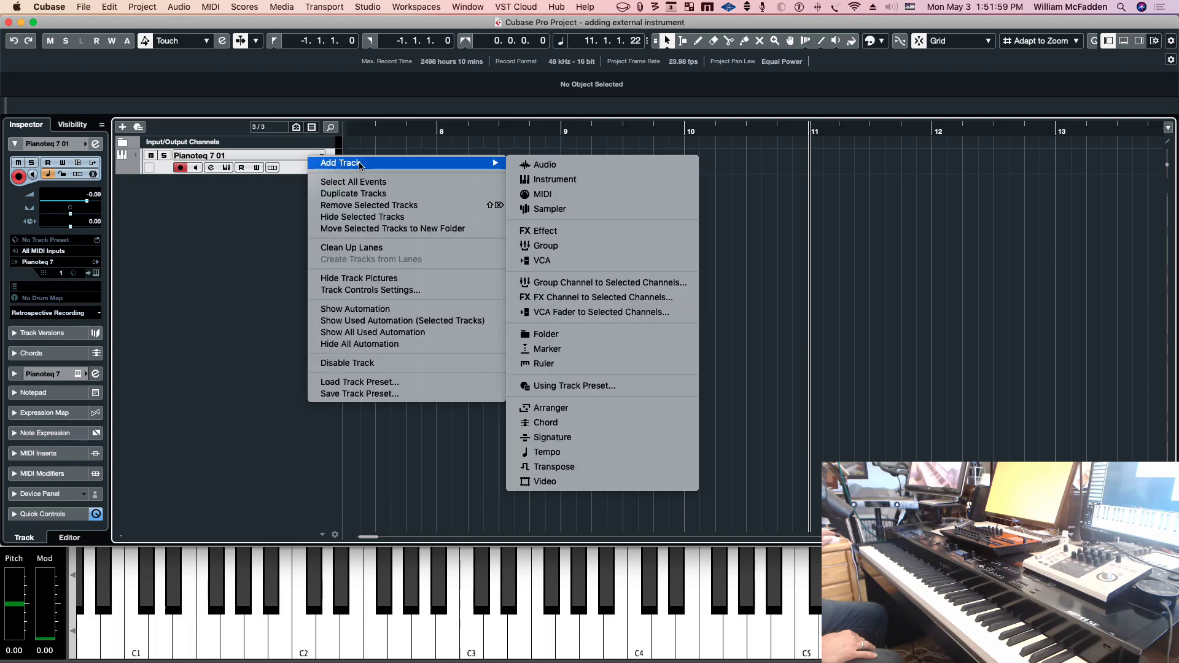
click(554, 179)
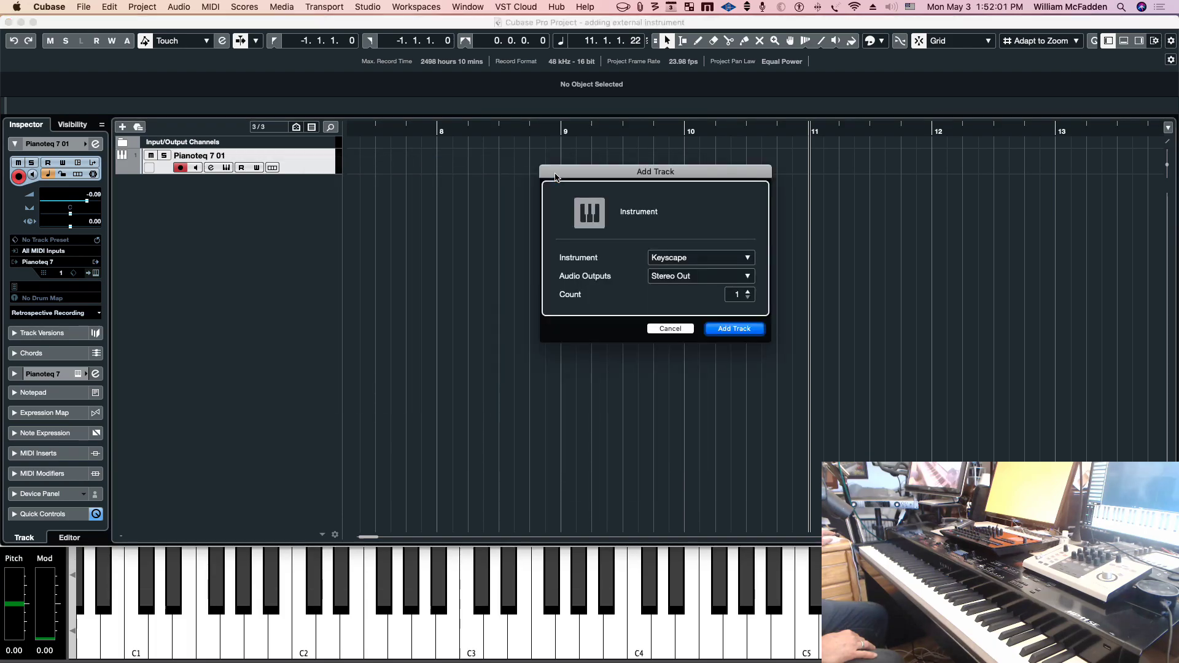
click(717, 259)
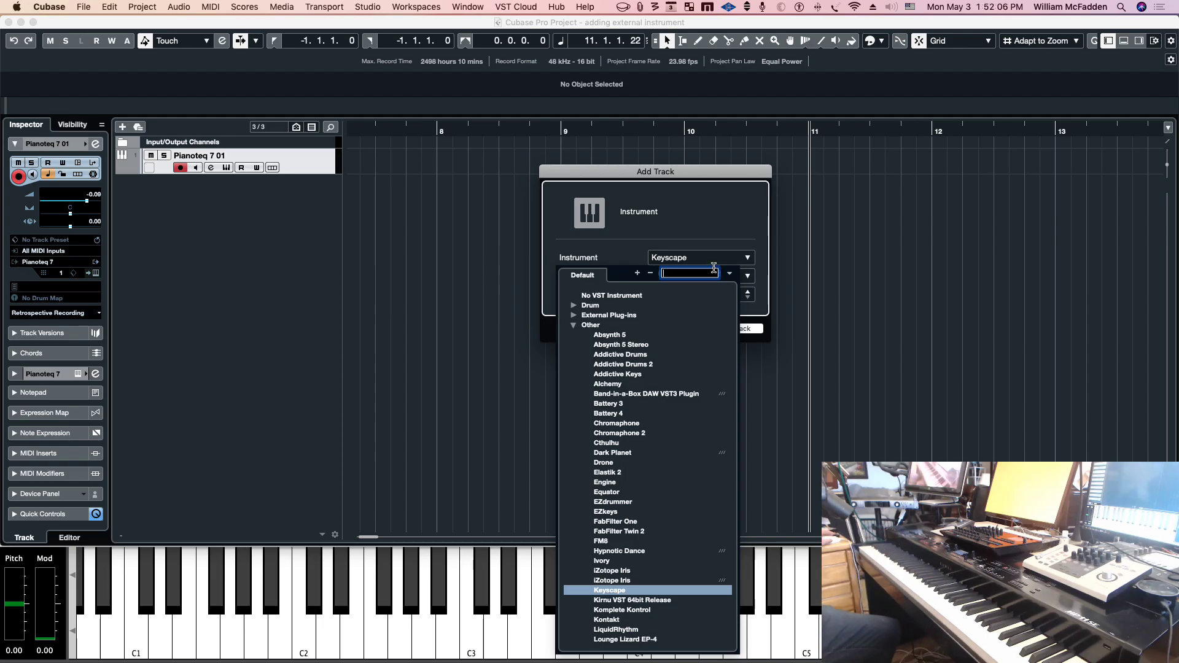
text(mp)
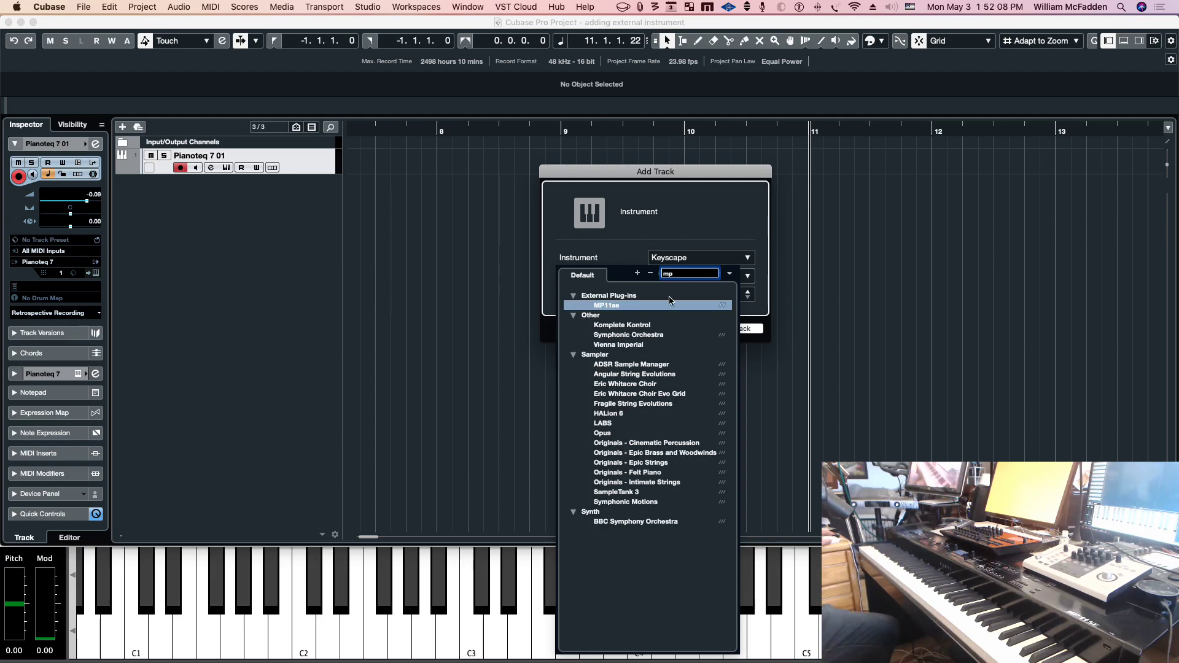
click(603, 307)
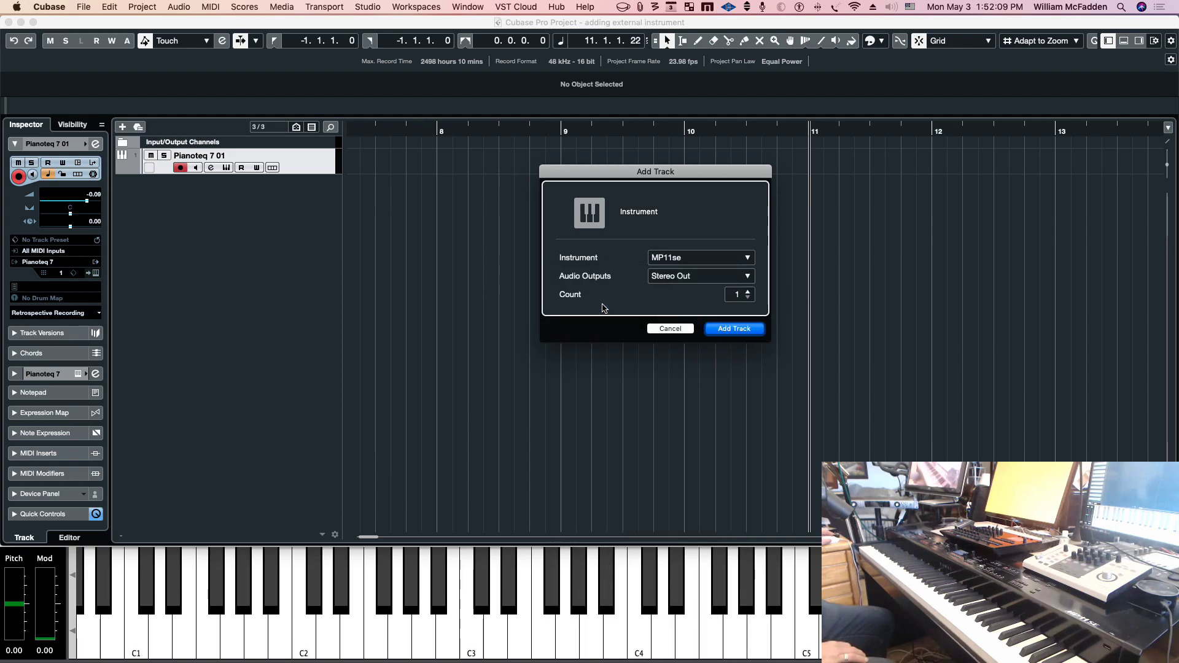
click(725, 330)
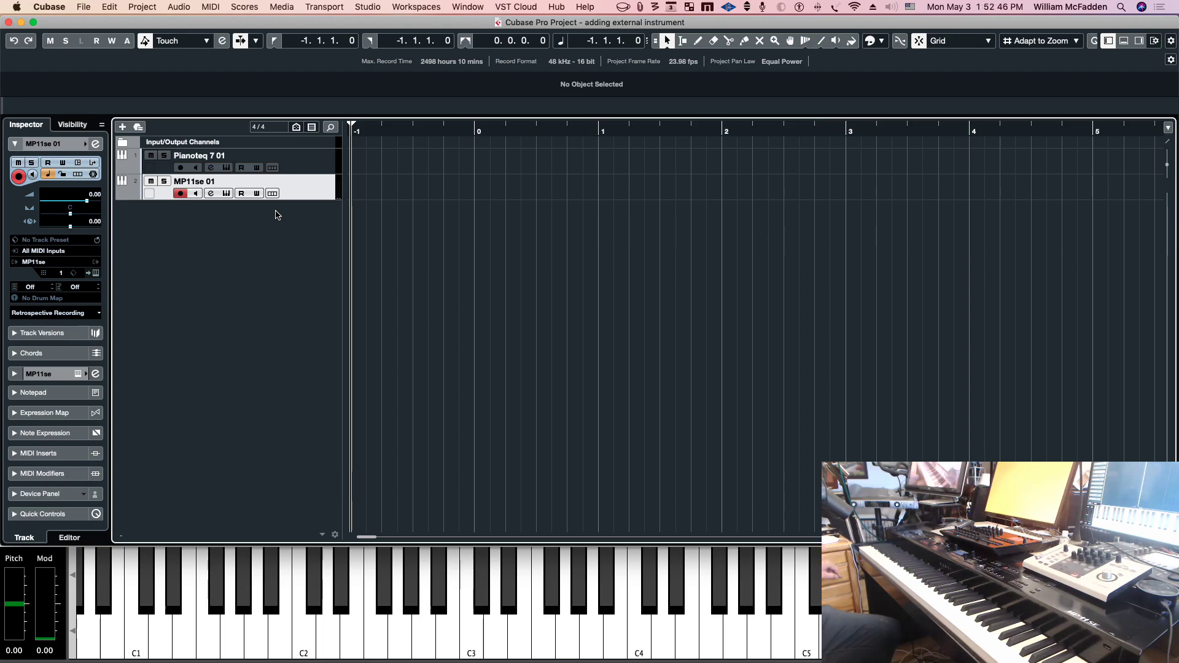
Record a played MIDI part on MP11se 01 spanning bars -1 to 13, then stop recording
key(KP_Multiply)
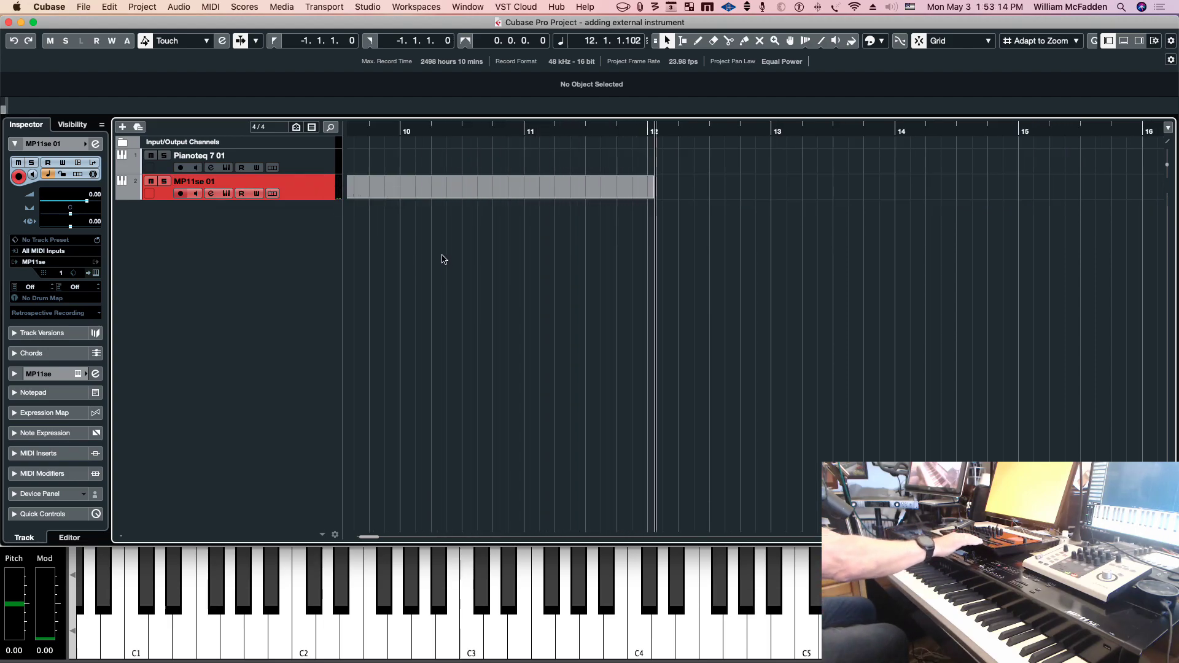
key(space)
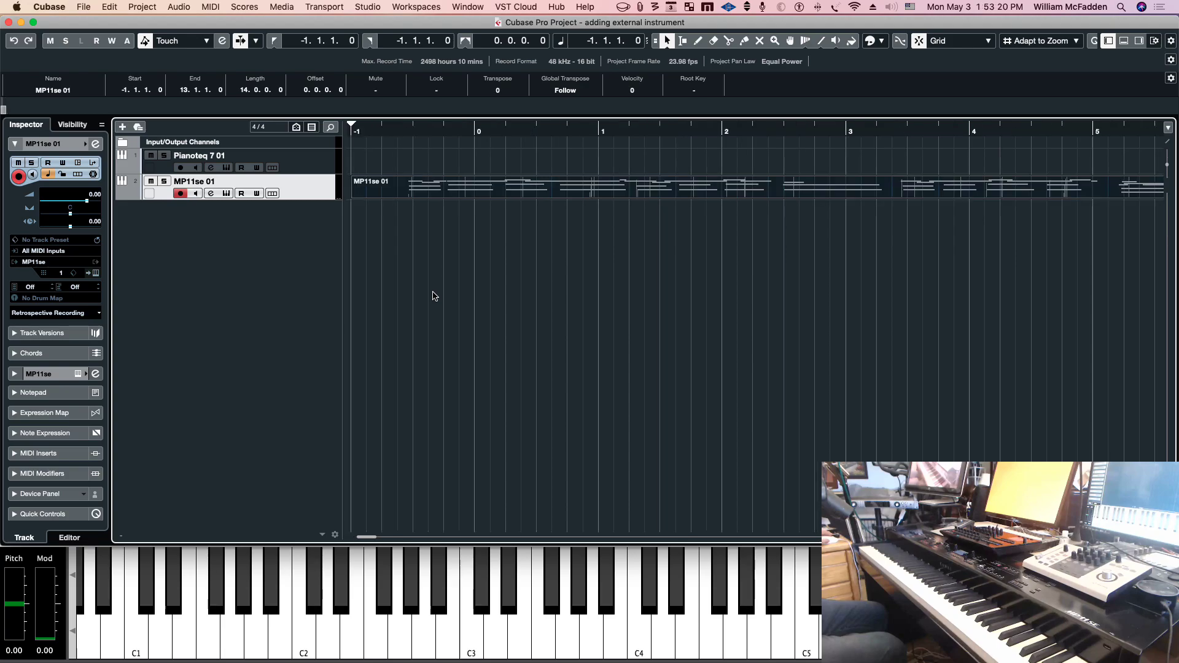
Rewind to the project start and play back the recorded MP11se 01 MIDI part
key(Home)
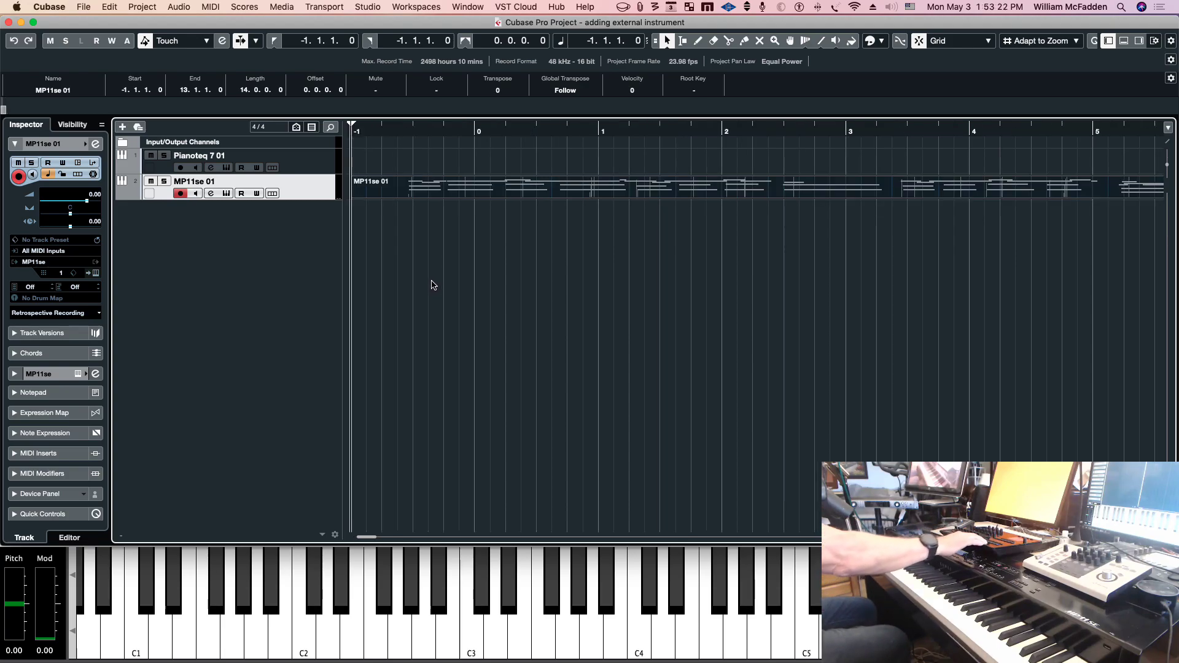
key(space)
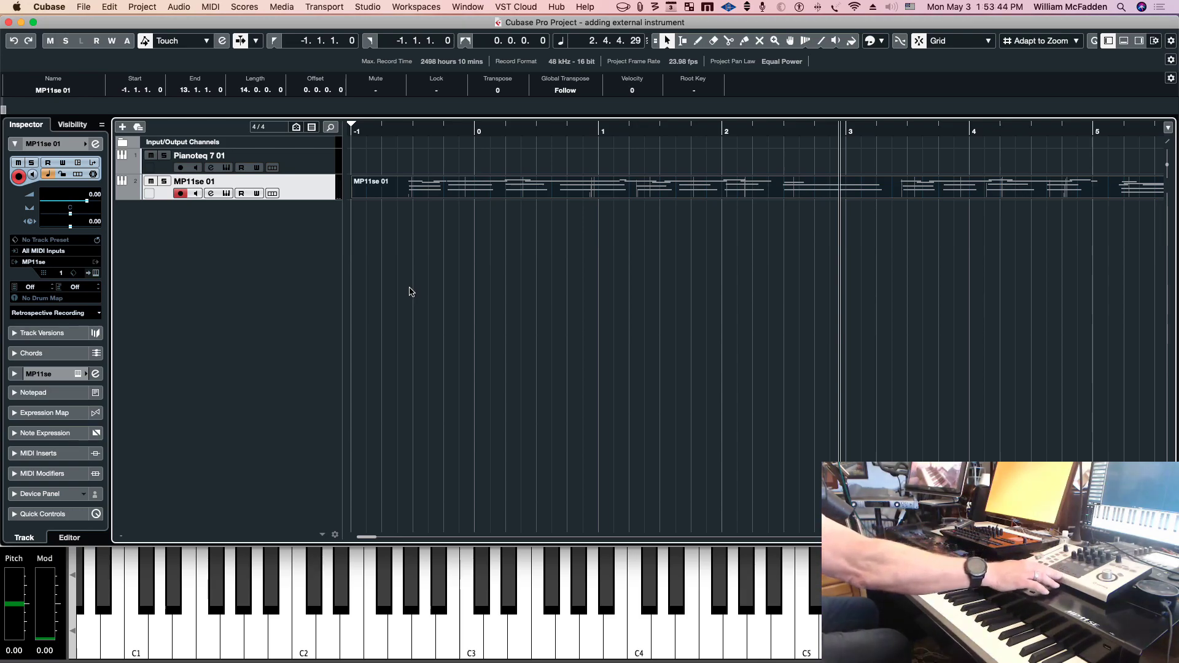
key(space)
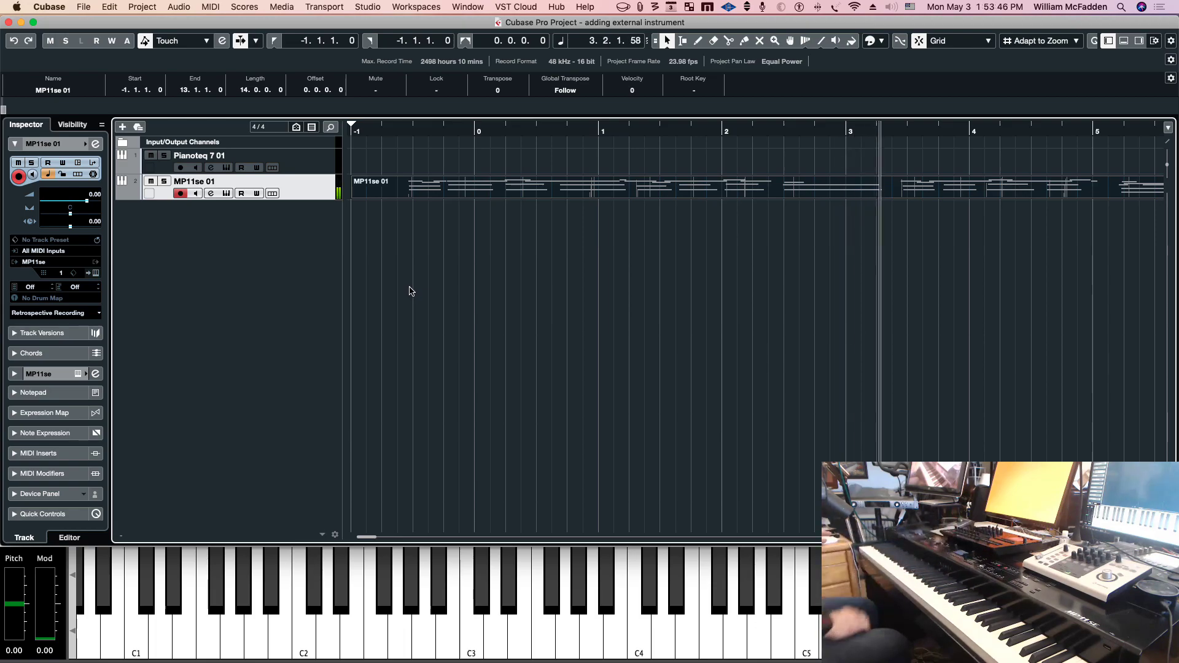